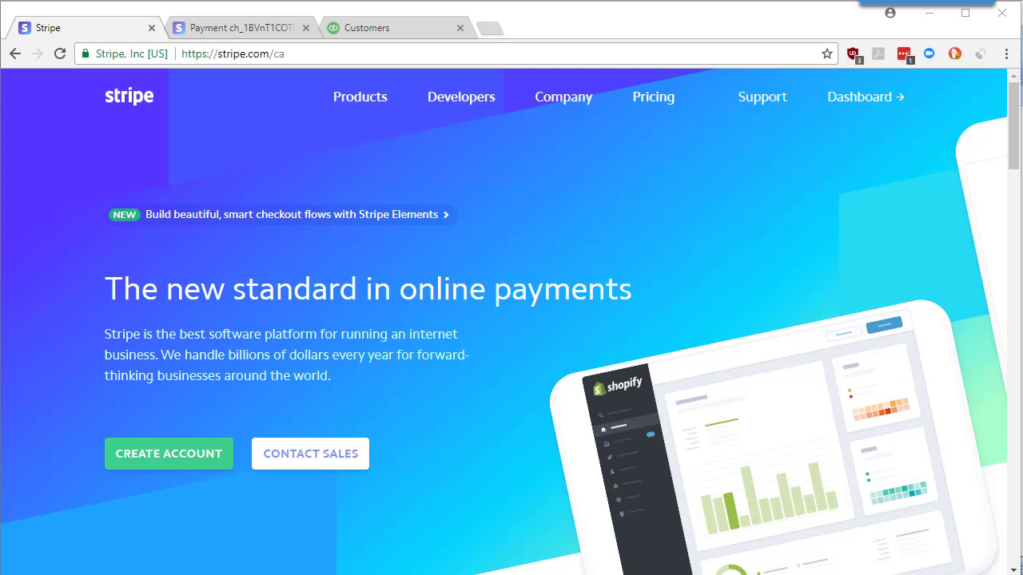
Switch to RedHorse CRM to review the customer's quote, and examine the matching $220.00 payment in Stripe
{"action": "key", "text": "alt+Tab"}
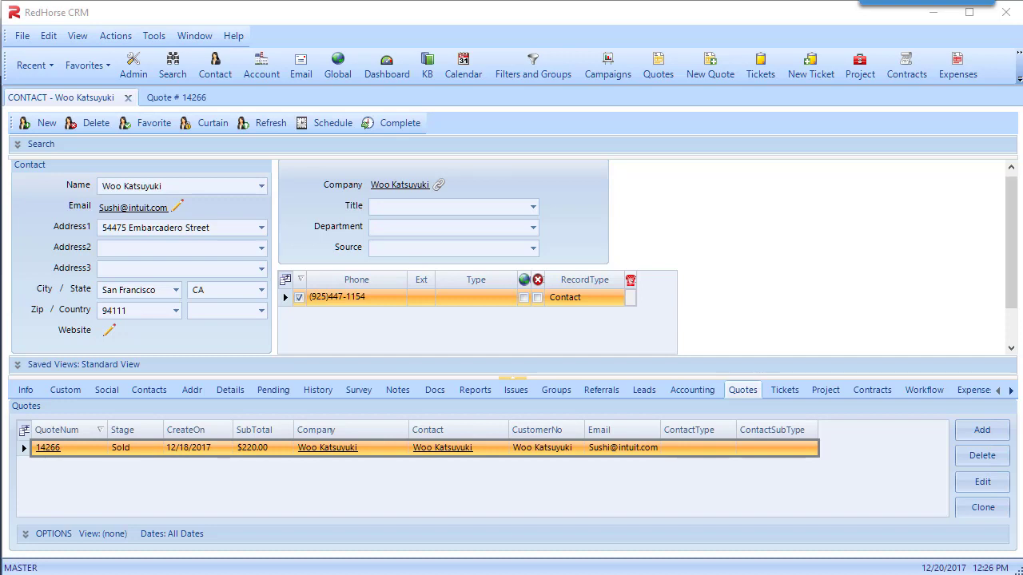
{"action": "left_click", "coordinate": [183, 99]}
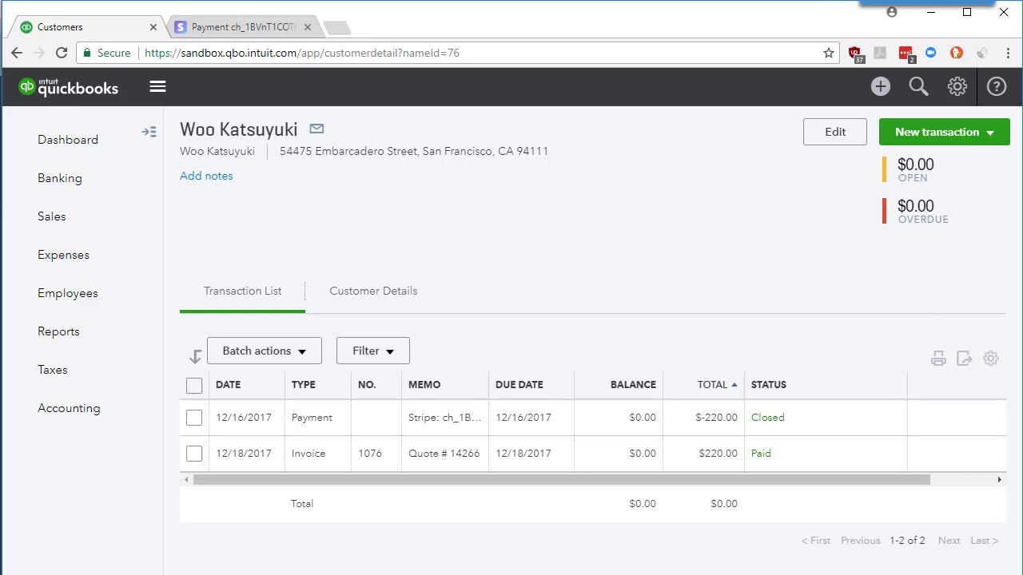
{"action": "left_click", "coordinate": [256, 32]}
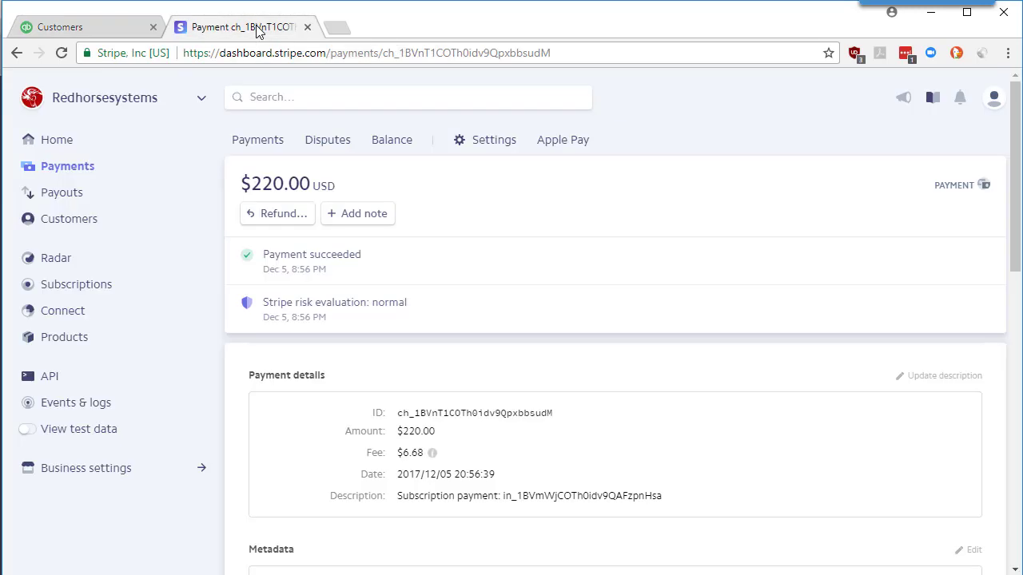
{"action": "left_click", "coordinate": [281, 214]}
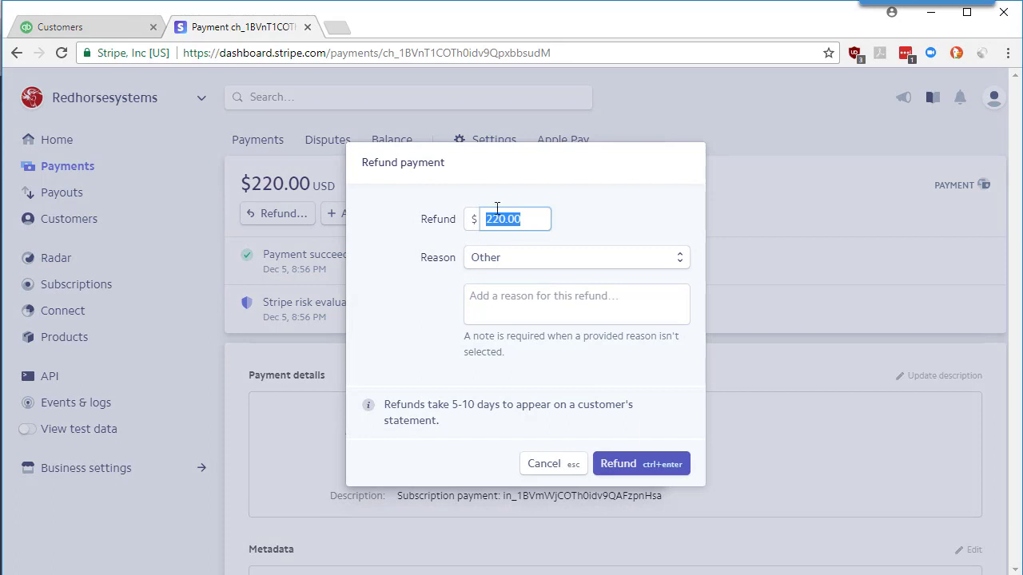
{"action": "type", "text": "15"}
{"action": "key", "text": "Escape"}
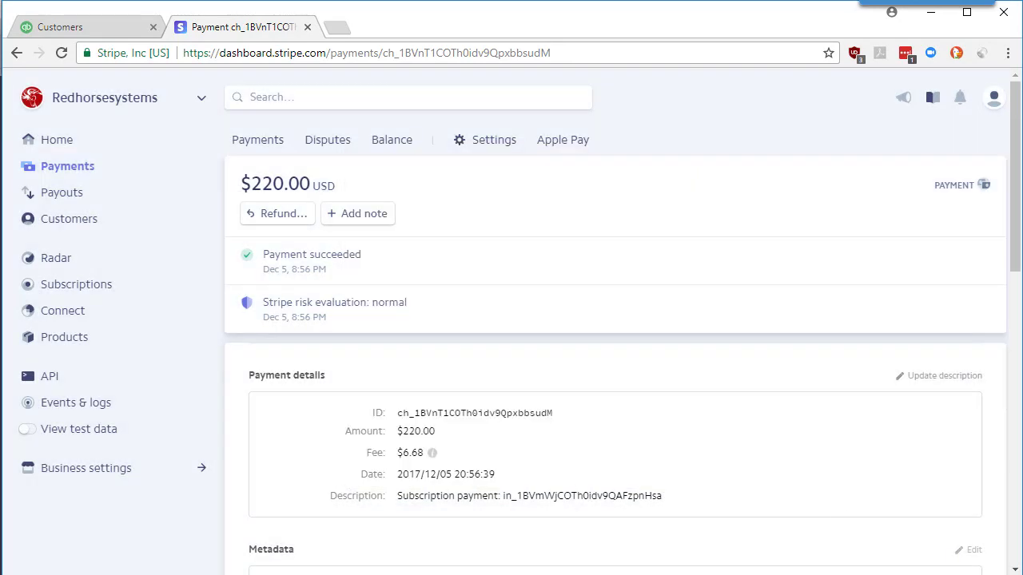
Switch to RedHorse CRM and open the deposit records of the Stripe Credit Card Processing Integration
{"action": "key", "text": "alt+Tab"}
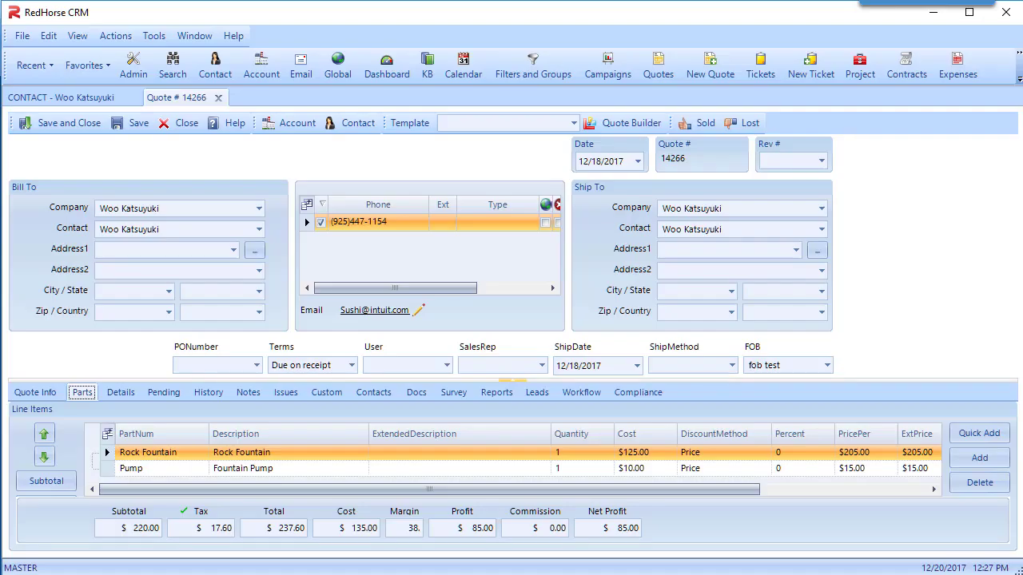
{"action": "left_click", "coordinate": [164, 36]}
{"action": "left_click", "coordinate": [183, 151]}
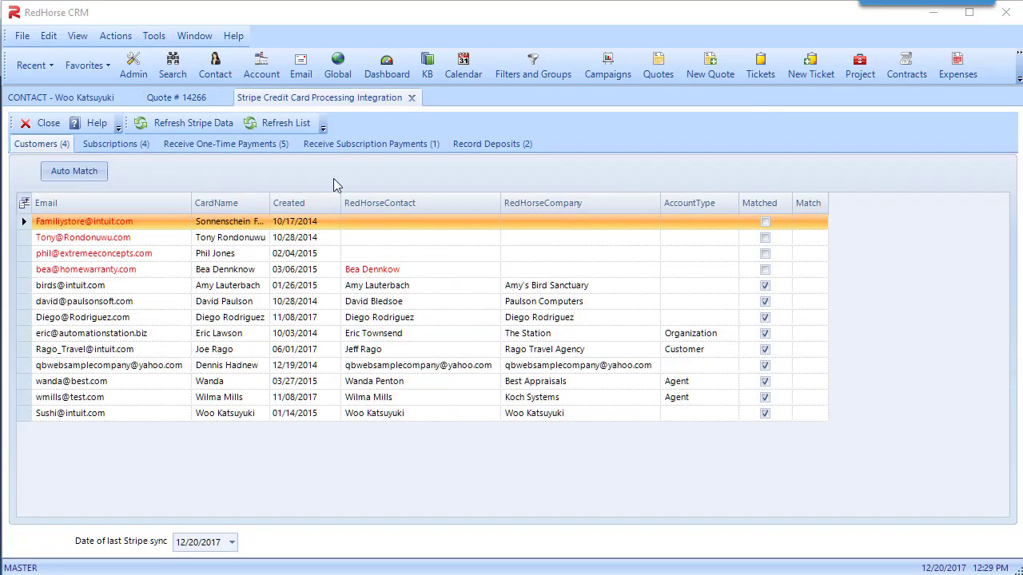
{"action": "left_click", "coordinate": [487, 144]}
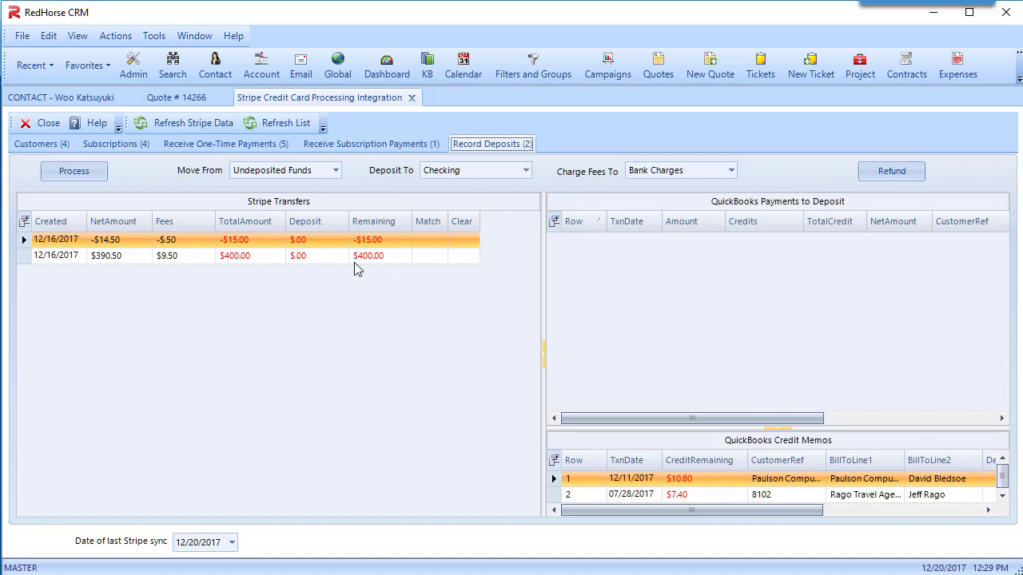
Record the -$15.00 Stripe transfer as a refund of the Pump item from the customer's $220.00 QuickBooks payment
{"action": "left_click", "coordinate": [392, 257]}
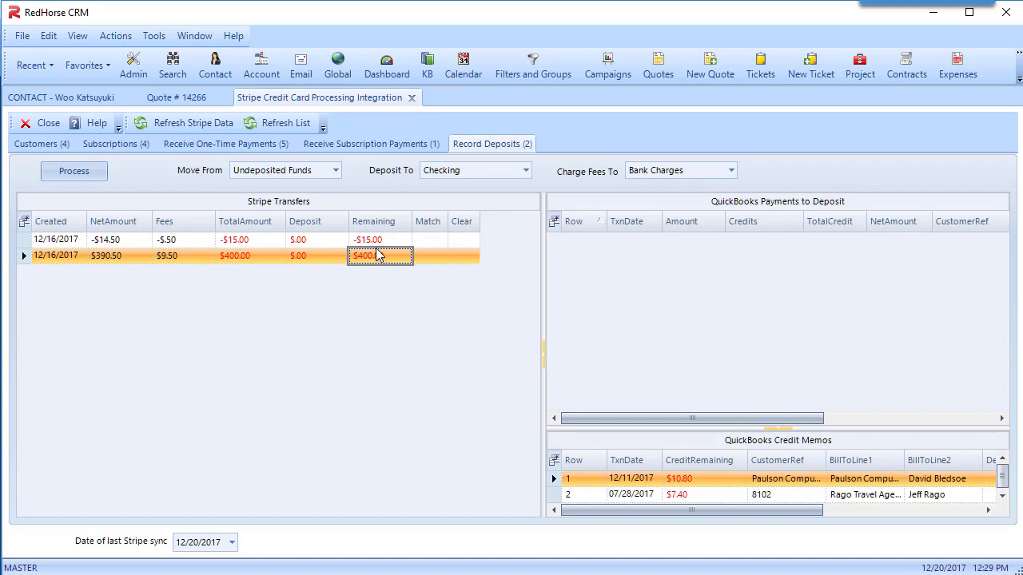
{"action": "left_click", "coordinate": [374, 243]}
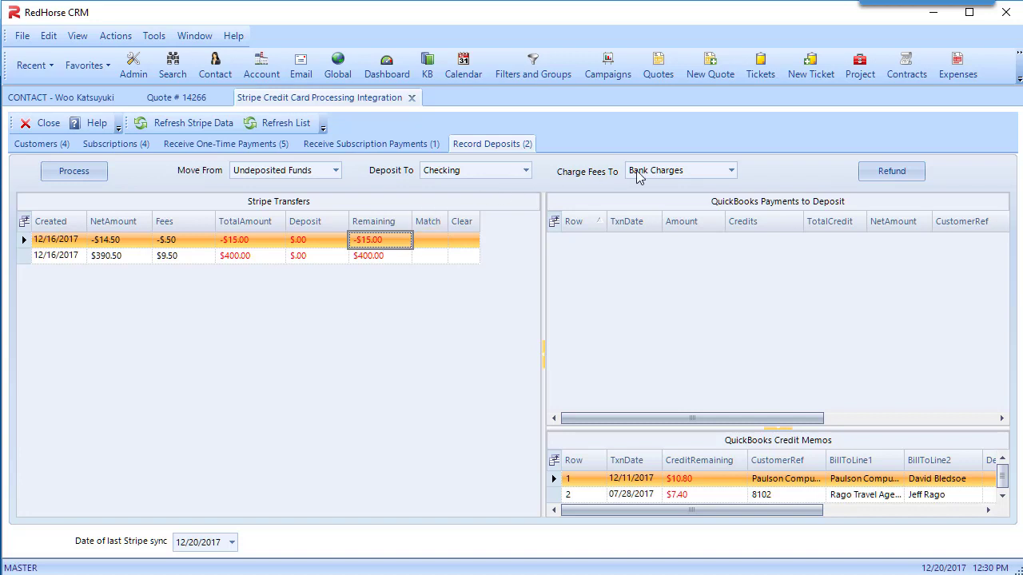
{"action": "left_click", "coordinate": [909, 181]}
{"action": "left_click_drag", "start_coordinate": [756, 247], "coordinate": [543, 149]}
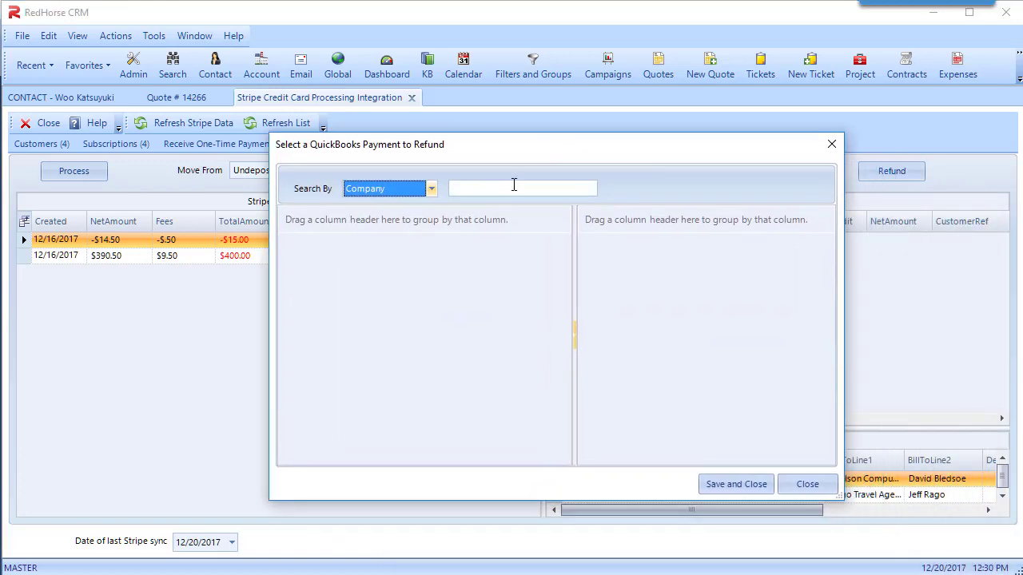
{"action": "left_click", "coordinate": [514, 185]}
{"action": "type", "text": "woo"}
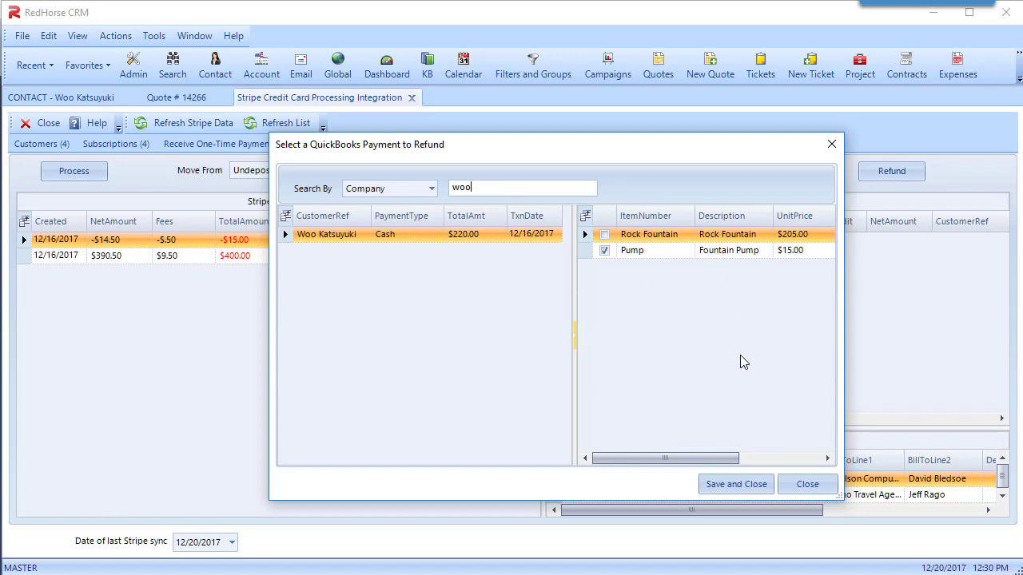
{"action": "left_click", "coordinate": [751, 485]}
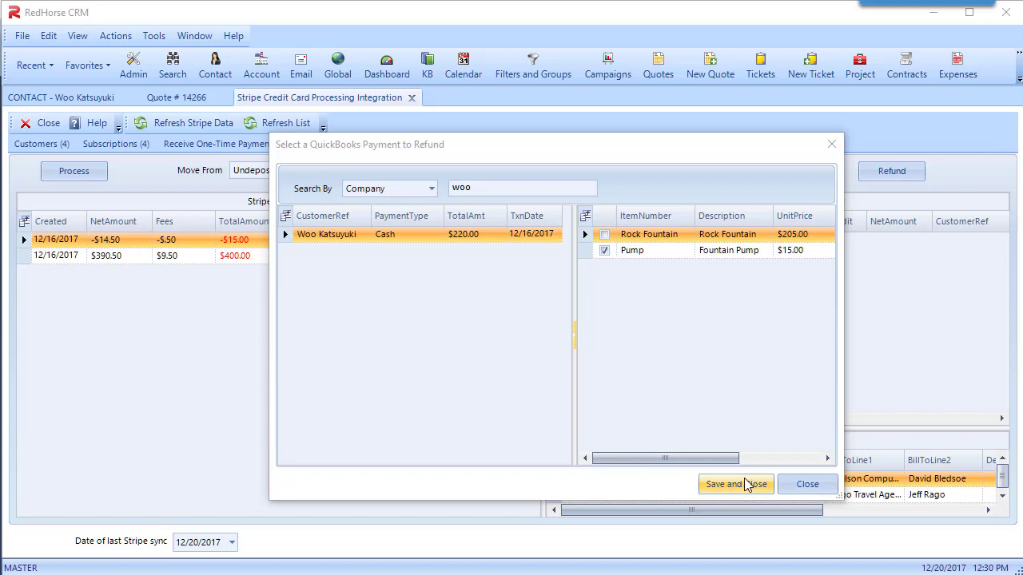
{"action": "left_click", "coordinate": [746, 489]}
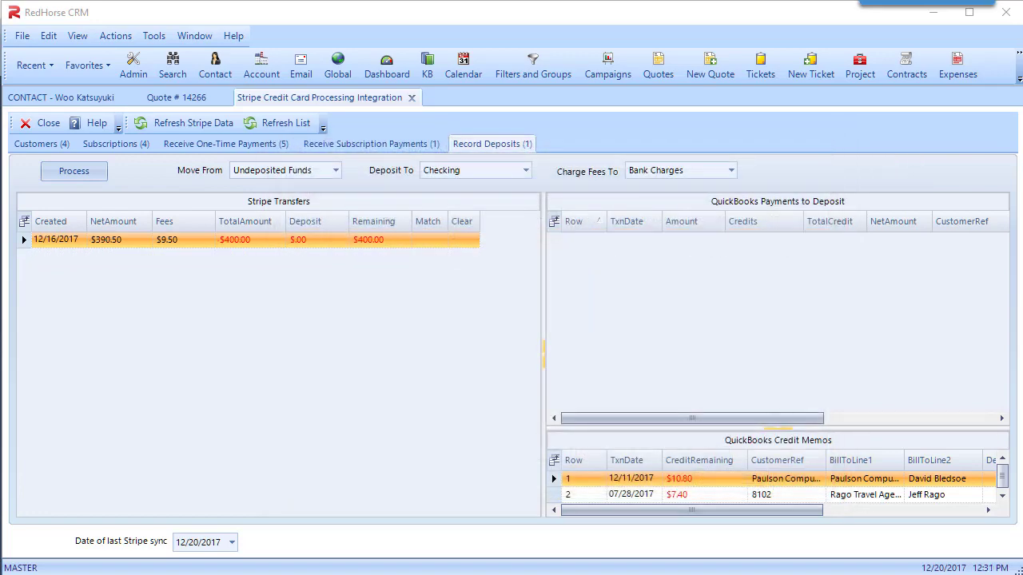
Switch to QuickBooks, reload the customer's transactions and examine the $15.00 refund journal entry
{"action": "key", "text": "alt+Tab"}
{"action": "left_click", "coordinate": [62, 53]}
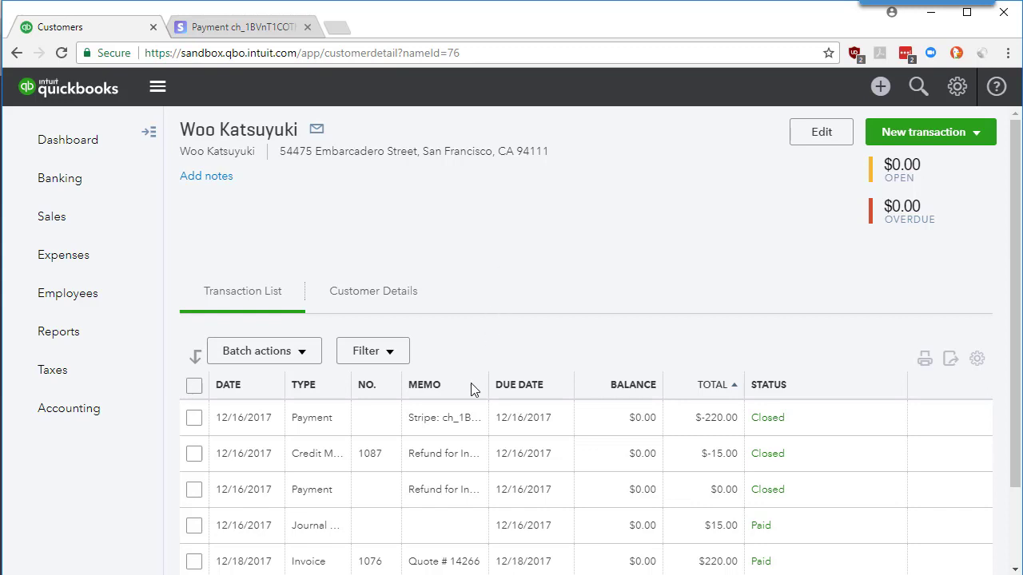
{"action": "left_click", "coordinate": [634, 530]}
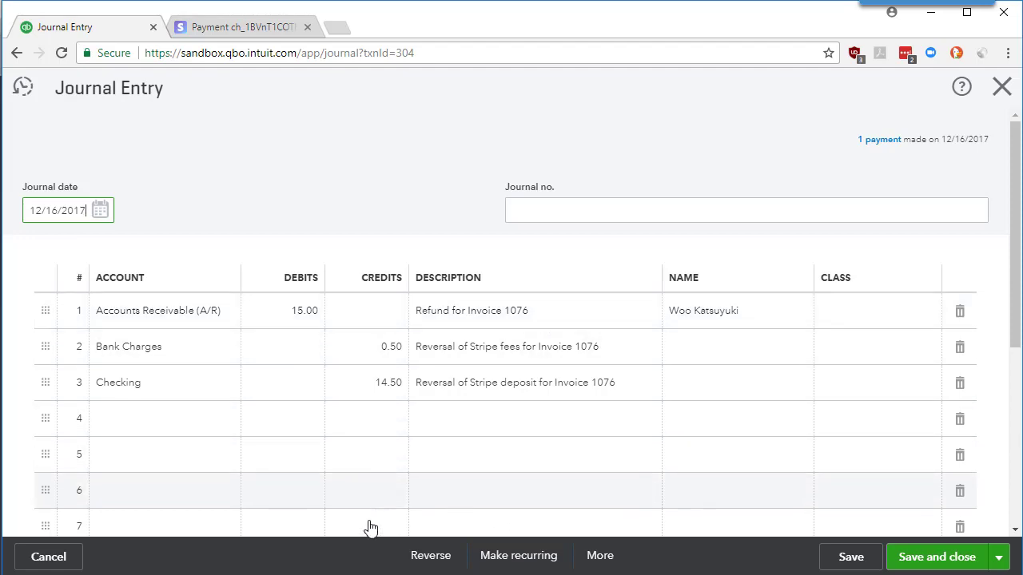
{"action": "left_click", "coordinate": [83, 562]}
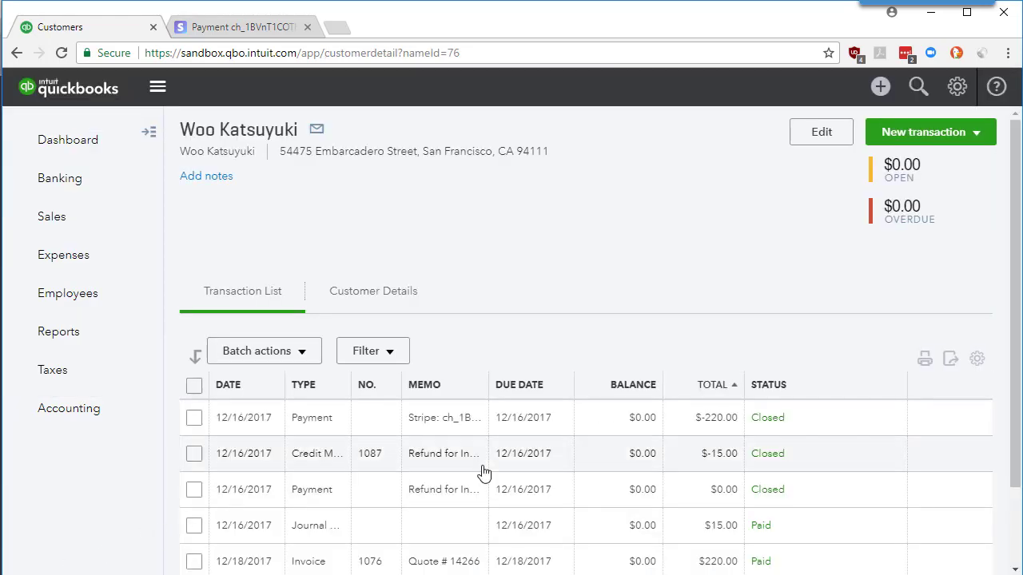
Examine the customer's refund credit memo for the Pump item and the zero-amount payment linked to it
{"action": "left_click", "coordinate": [538, 455]}
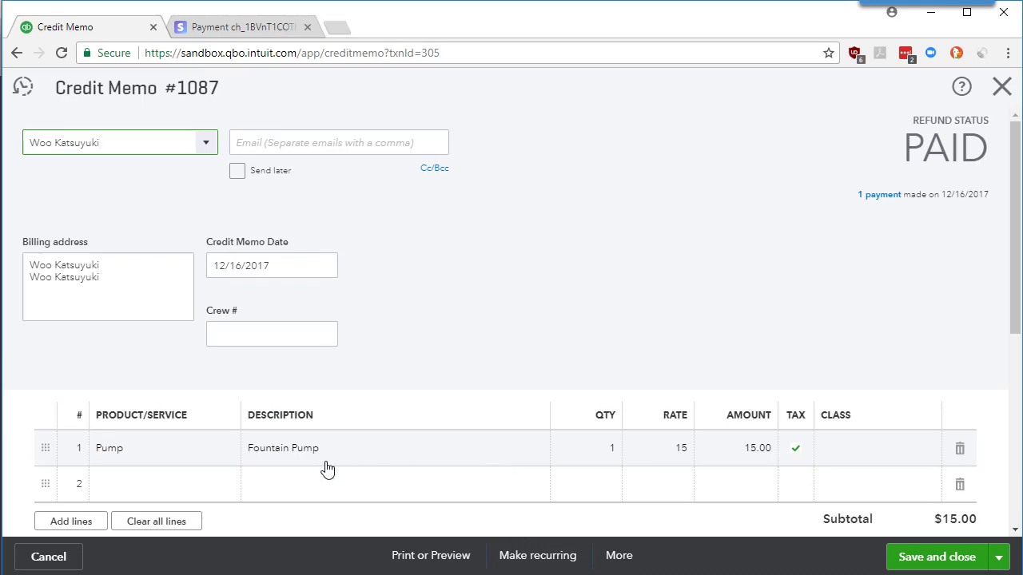
{"action": "left_click", "coordinate": [50, 557]}
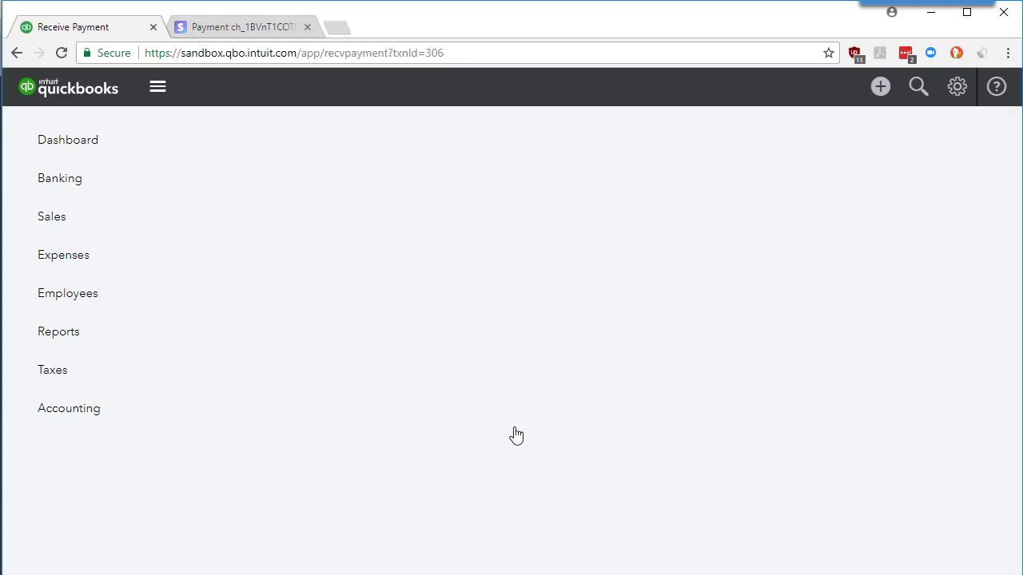
{"action": "scroll", "coordinate": [516, 433], "scroll_direction": "down", "scroll_amount": 3}
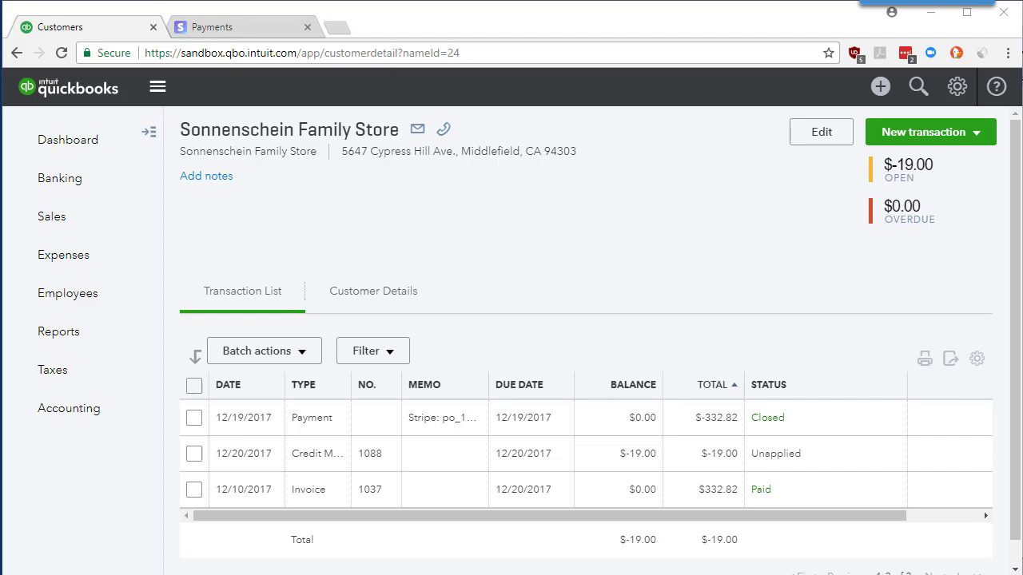
Examine the line items of Sonnenschein Family Store's invoice and its unapplied $19.00 credit memo
{"action": "left_click", "coordinate": [517, 492]}
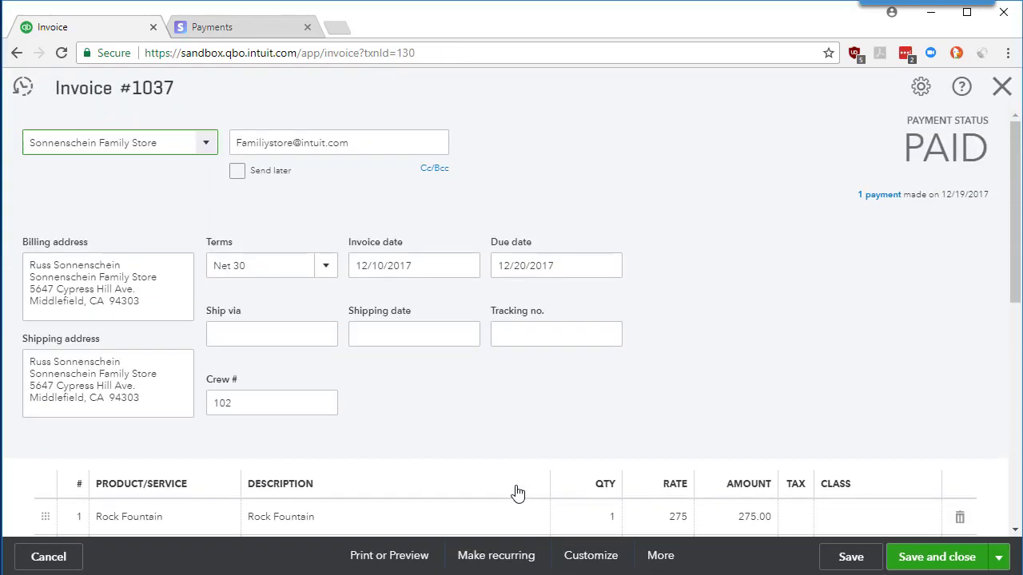
{"action": "scroll", "coordinate": [519, 484], "scroll_direction": "down", "scroll_amount": 4}
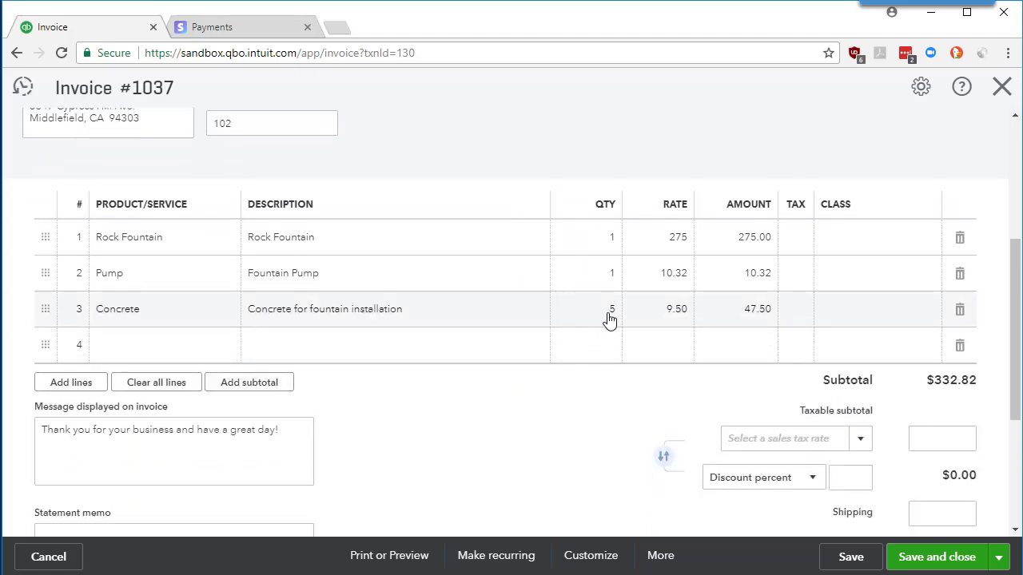
{"action": "left_click", "coordinate": [80, 557]}
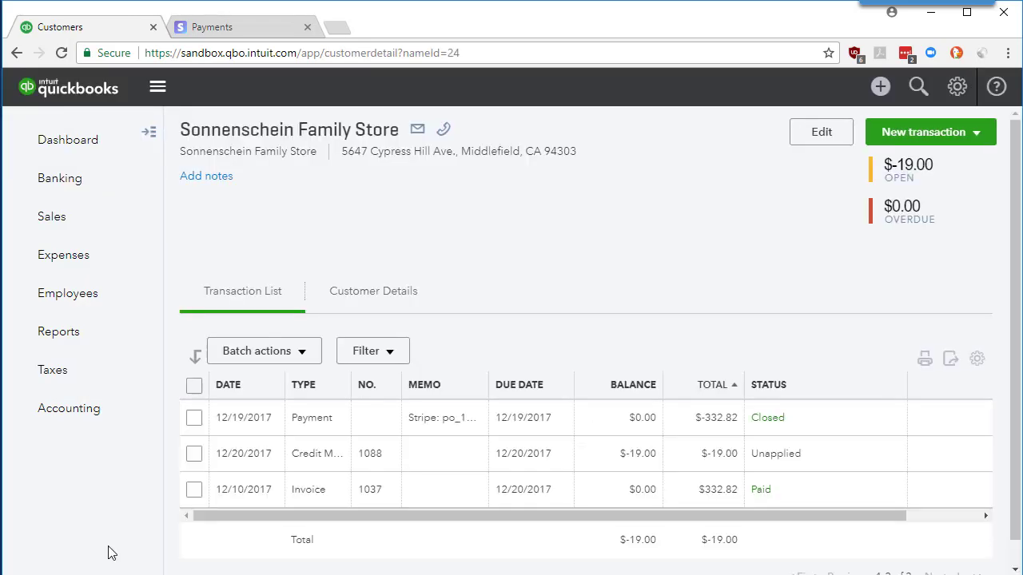
{"action": "left_click", "coordinate": [517, 455]}
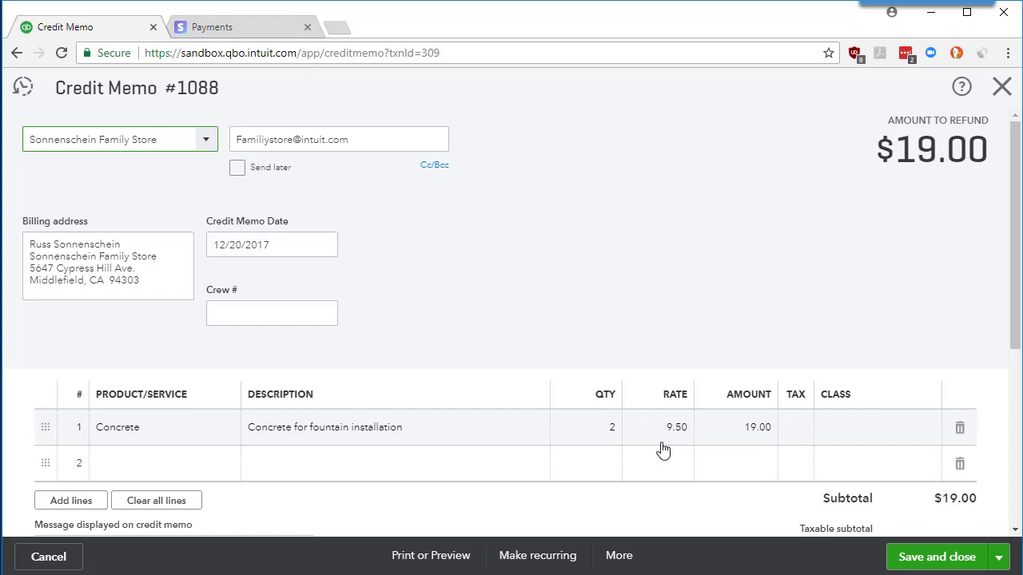
{"action": "left_click", "coordinate": [69, 555]}
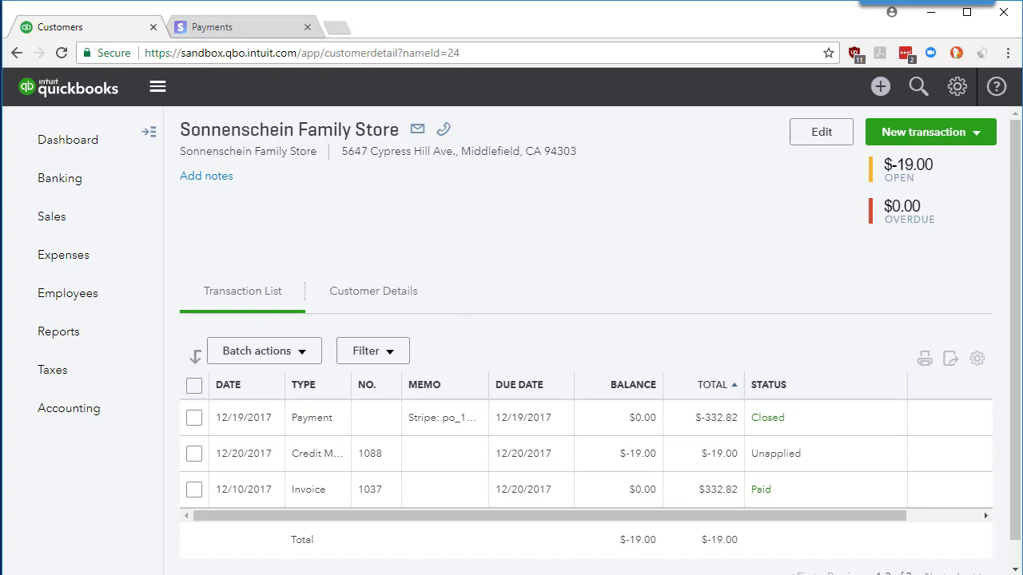
Switch to RedHorse CRM and match Sonnenschein Family Store's $19.00 credit memo to the -$19.00 Stripe transfer
{"action": "key", "text": "alt+Tab"}
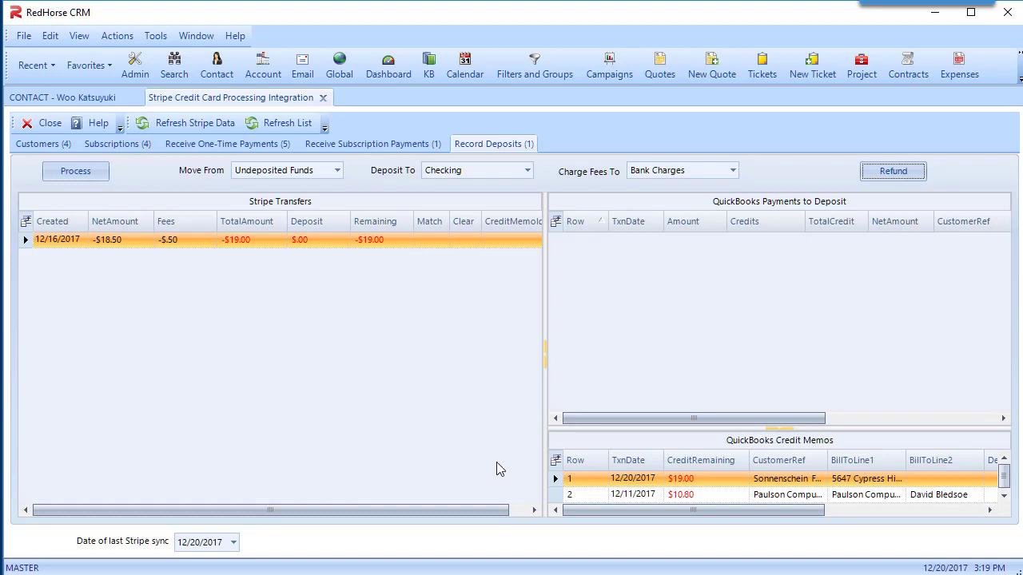
{"action": "left_click", "coordinate": [714, 479]}
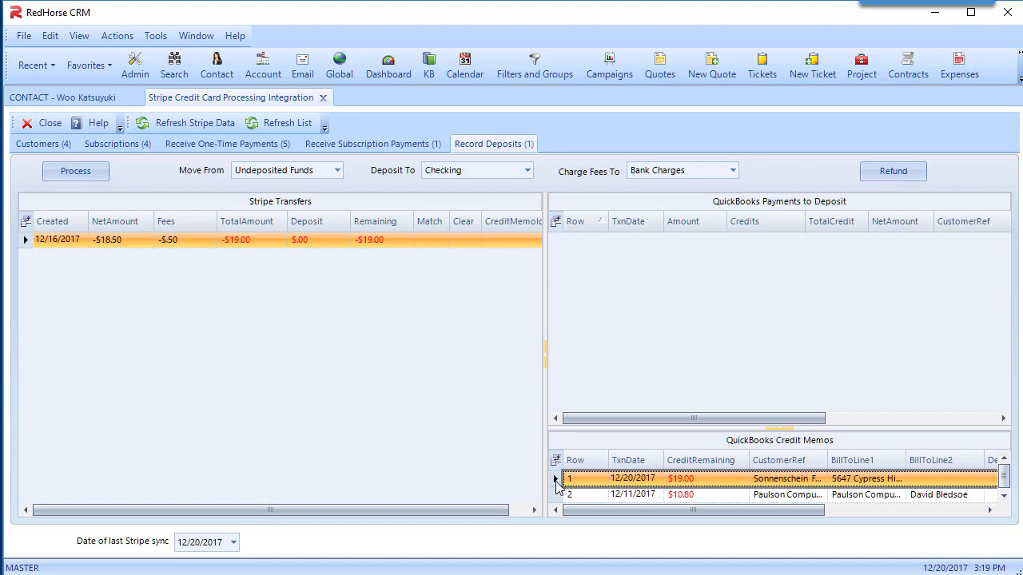
{"action": "left_click_drag", "start_coordinate": [557, 486], "coordinate": [437, 249]}
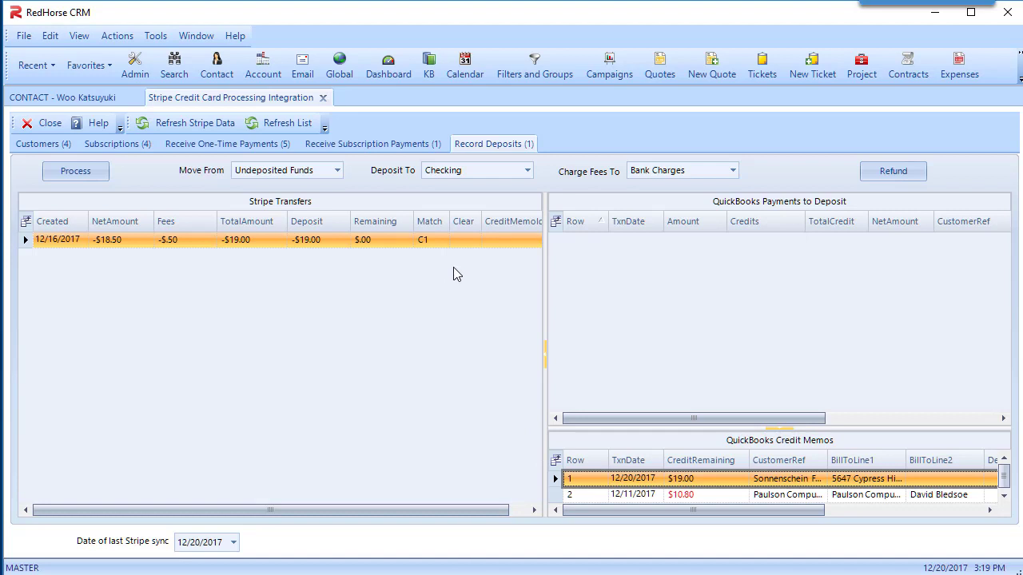
Record the matched transfer as a refund of Sonnenschein's $332.82 payment, searching payments by company for "son"
{"action": "left_click", "coordinate": [883, 176]}
{"action": "left_click_drag", "start_coordinate": [788, 194], "coordinate": [743, 144]}
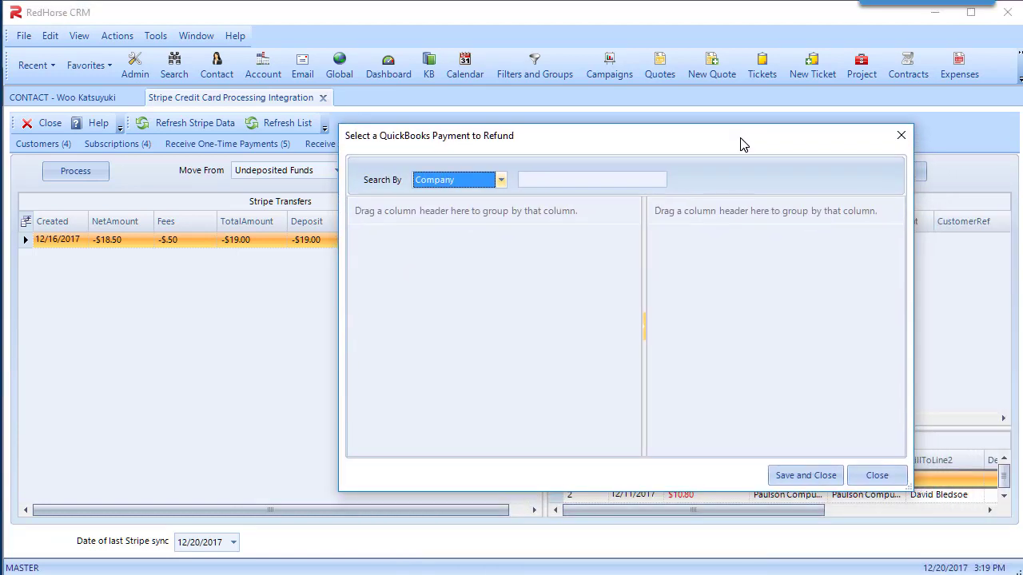
{"action": "left_click", "coordinate": [623, 177]}
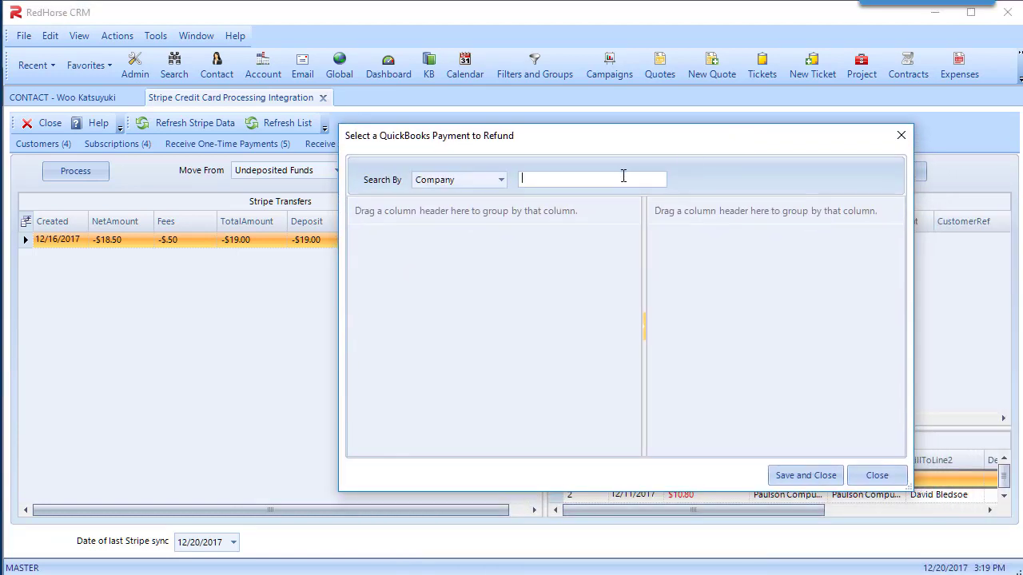
{"action": "type", "text": "son"}
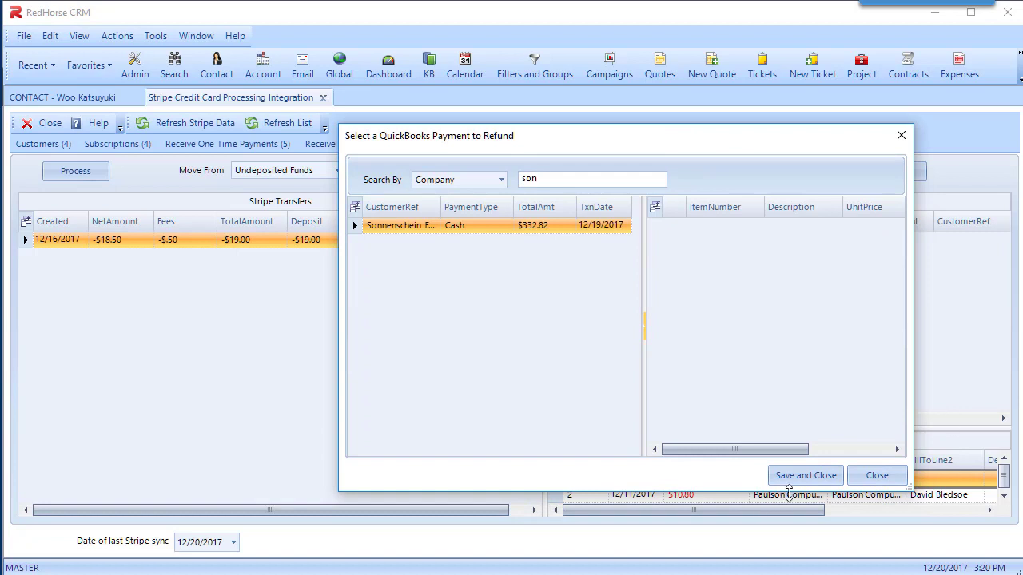
{"action": "left_click", "coordinate": [803, 477]}
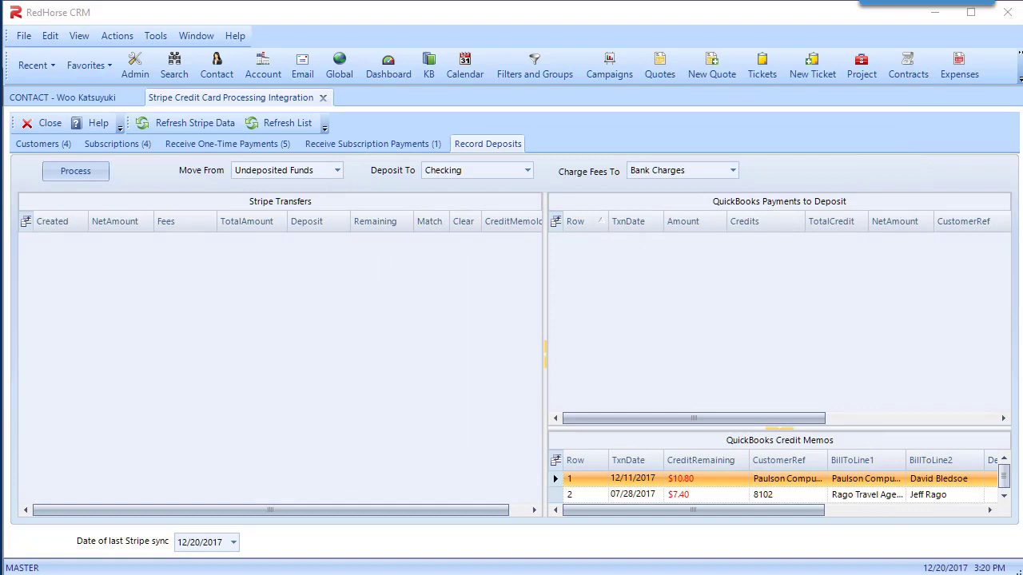
Switch to QuickBooks, reload Sonnenschein Family Store's page and check the refund entries in its transaction list
{"action": "key", "text": "alt+Tab"}
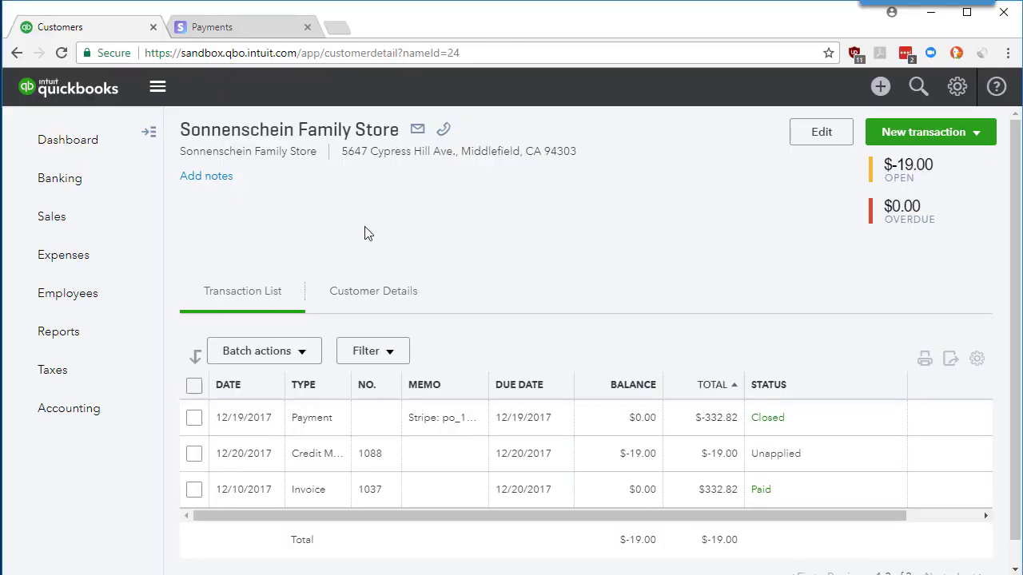
{"action": "left_click", "coordinate": [61, 53]}
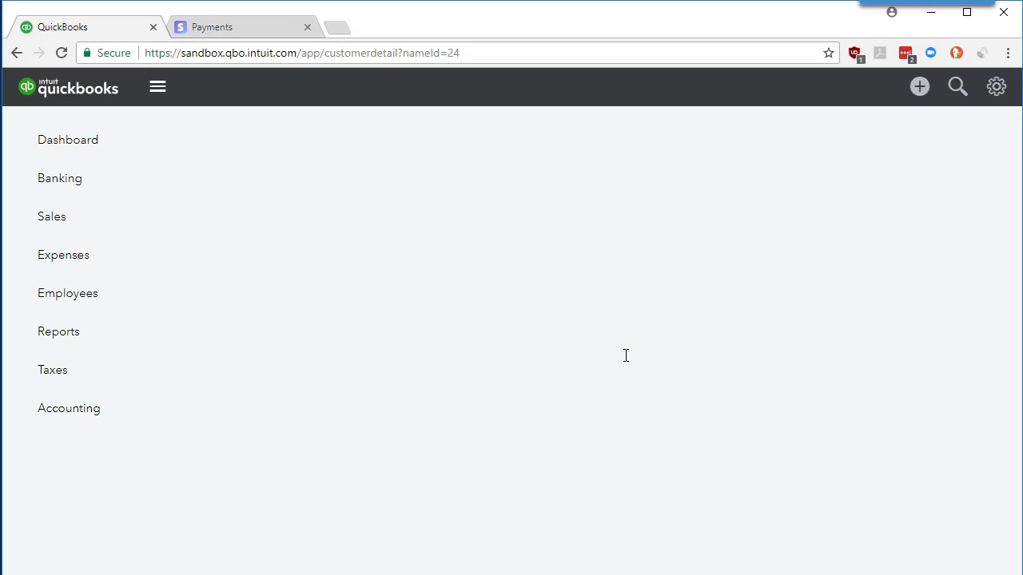
{"action": "scroll", "coordinate": [627, 359], "scroll_direction": "down", "scroll_amount": 1}
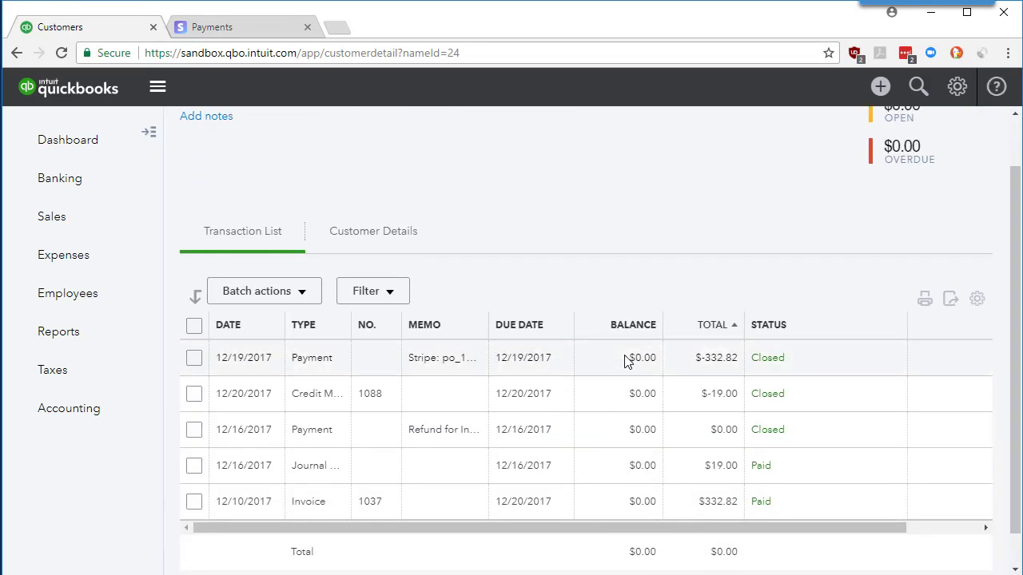
Review the 12/16/2017 journal entry's lines and the transactions and credits linked in the 12/16/2017 refund payment, closing each record without saving
{"action": "left_click", "coordinate": [557, 469]}
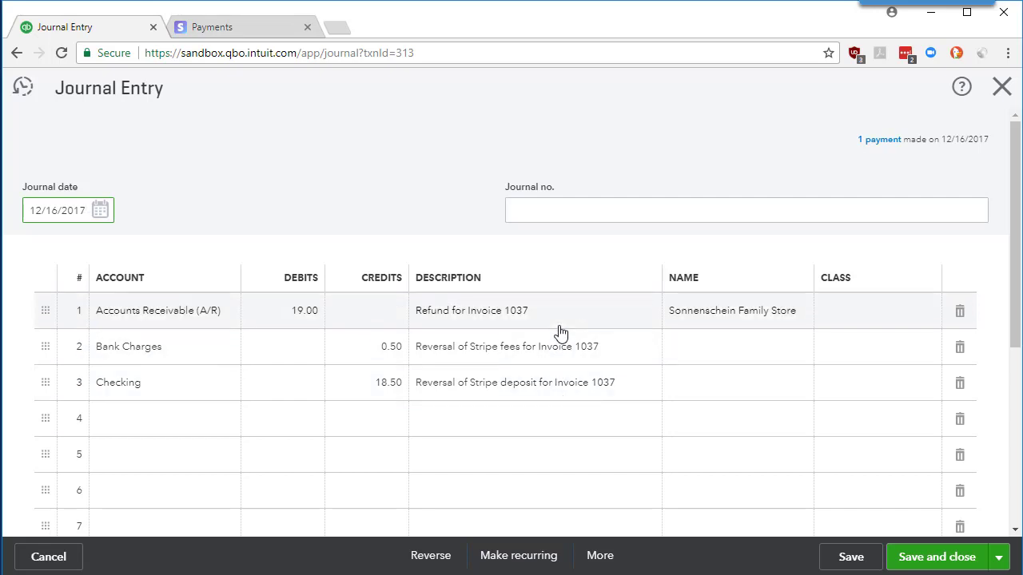
{"action": "left_click", "coordinate": [49, 557]}
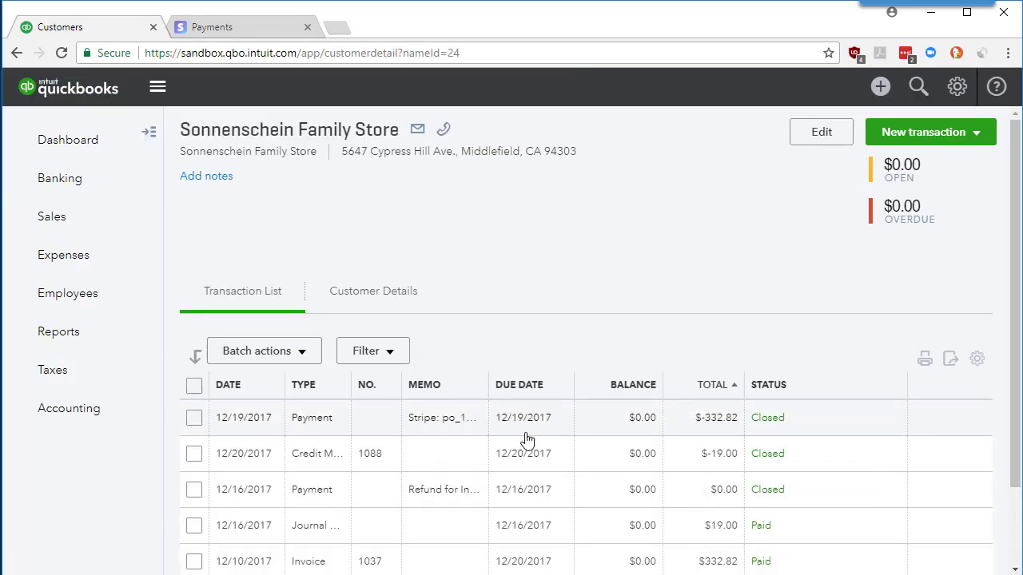
{"action": "left_click", "coordinate": [555, 497]}
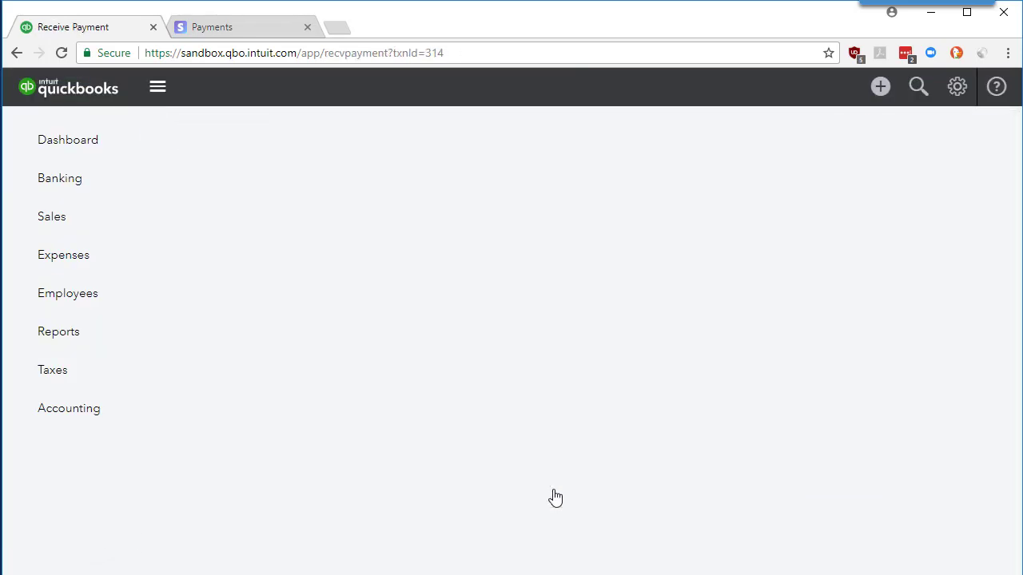
{"action": "scroll", "coordinate": [556, 497], "scroll_direction": "down", "scroll_amount": 3}
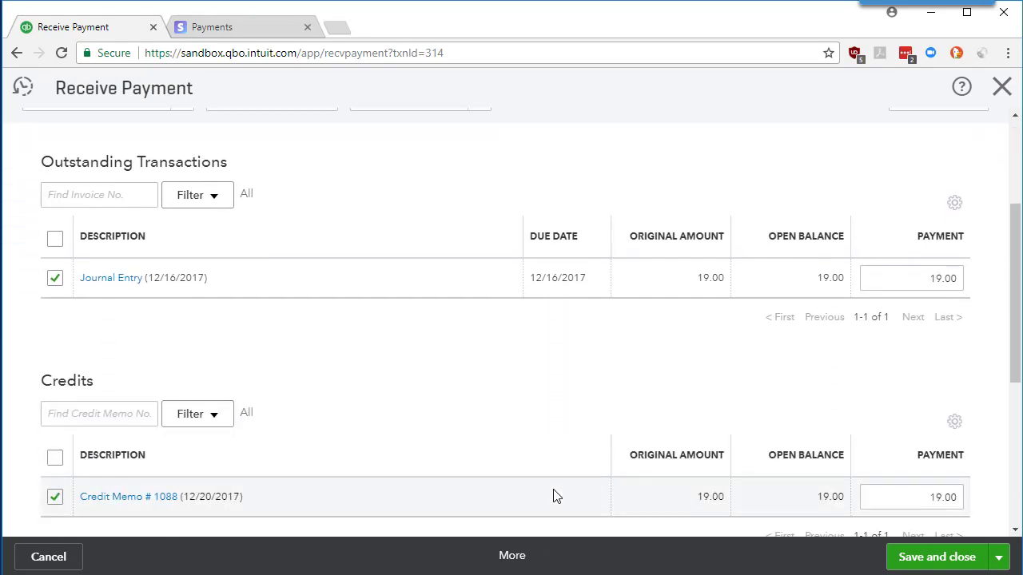
{"action": "scroll", "coordinate": [556, 496], "scroll_direction": "down", "scroll_amount": 1}
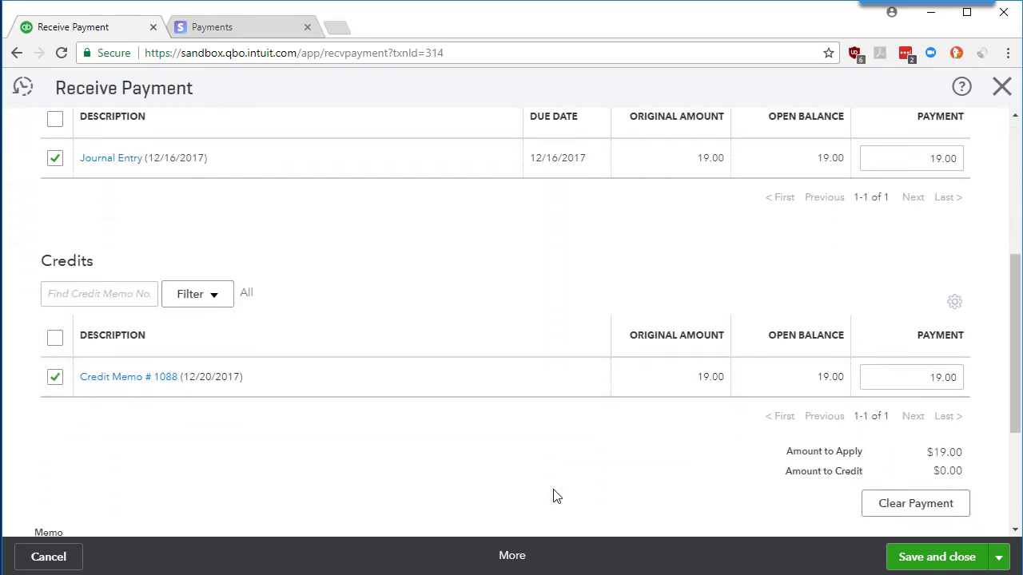
{"action": "left_click", "coordinate": [71, 559]}
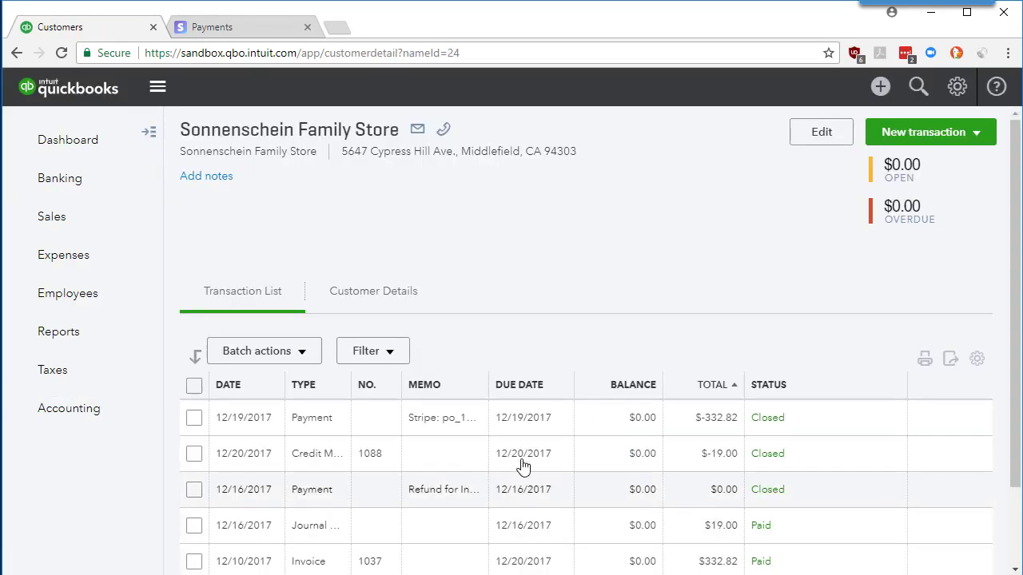